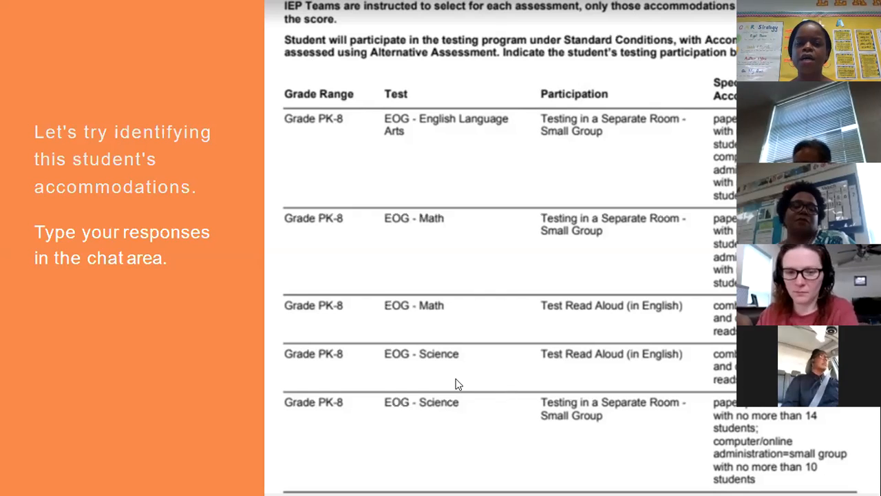
pyautogui.click(377, 391)
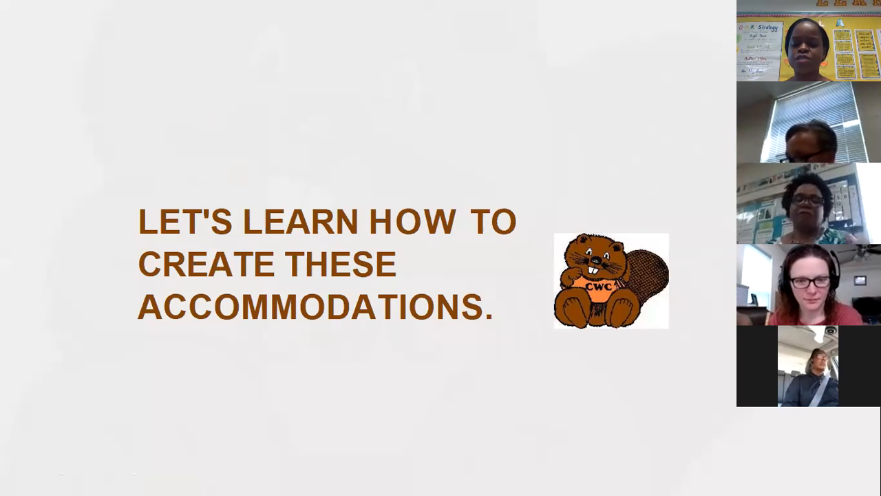
pyautogui.click(261, 382)
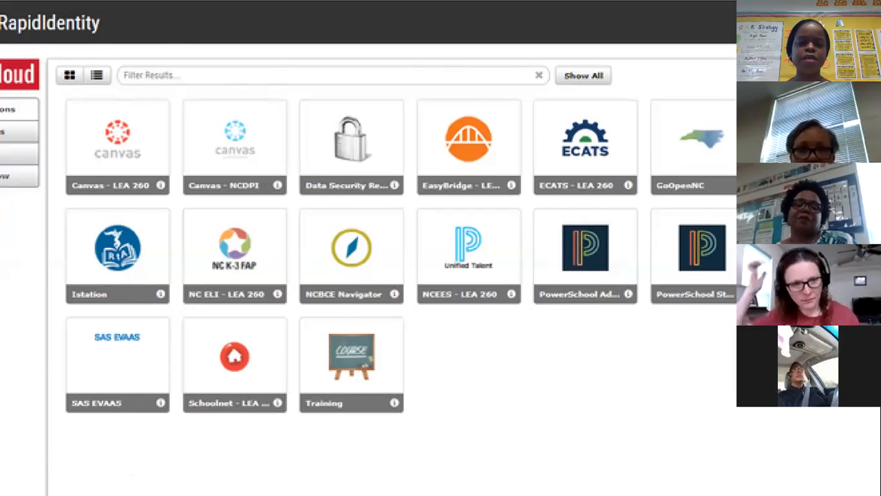
pyautogui.click(282, 391)
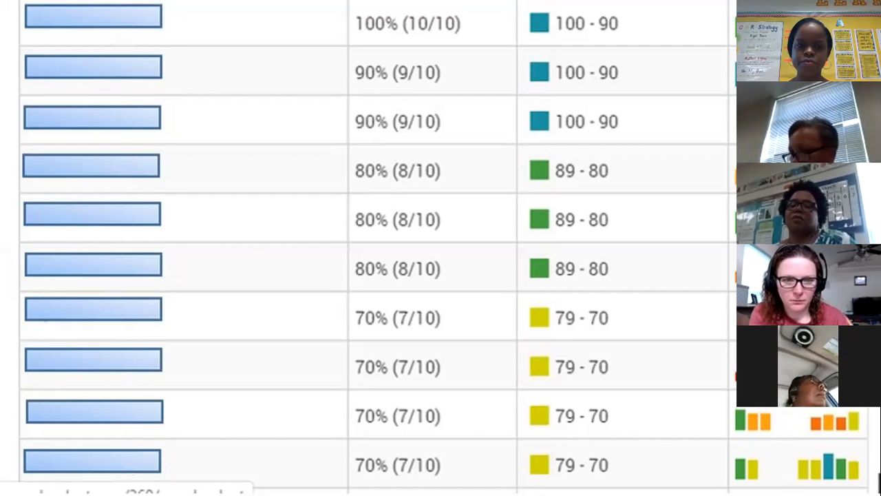
pyautogui.press('Right')
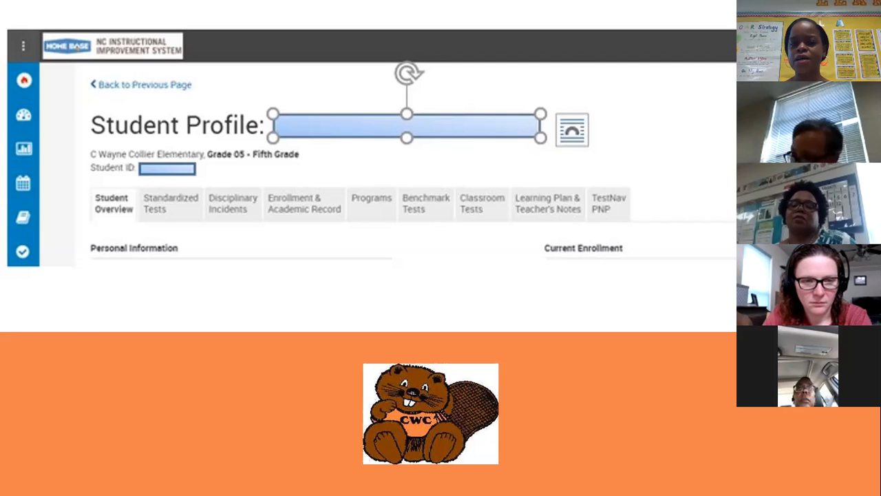
pyautogui.press('Right')
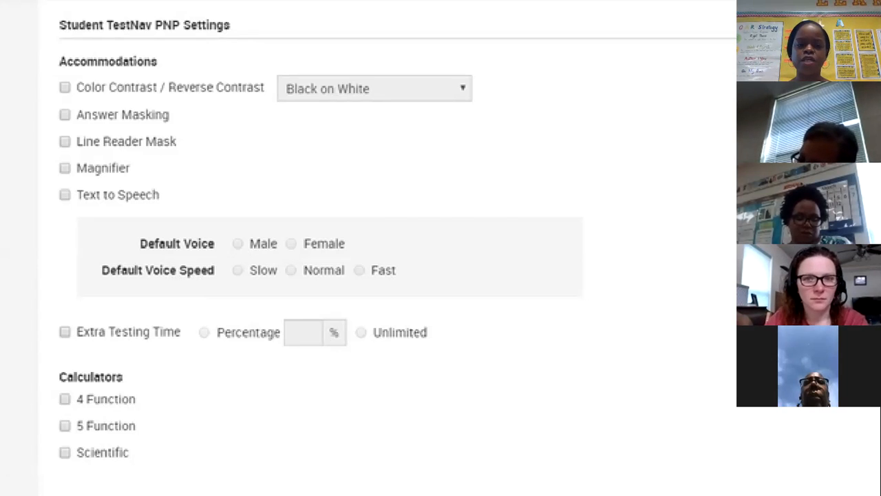
pyautogui.press('Right')
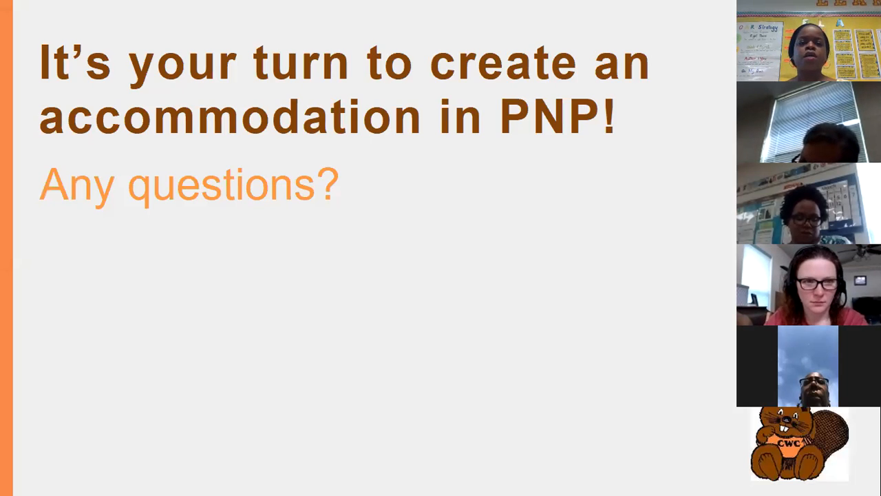
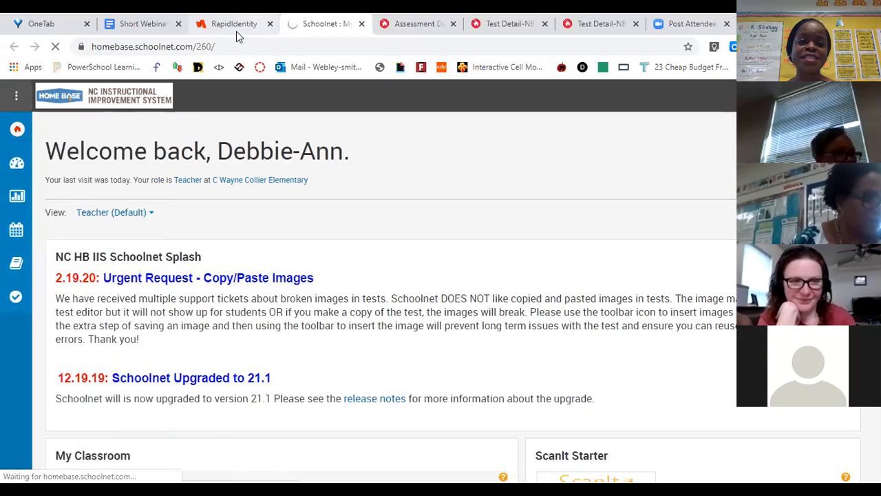
# Step: Open Schoolnet from RapidIdentity and start creating an express test
pyautogui.click(227, 30)
pyautogui.click(272, 365)
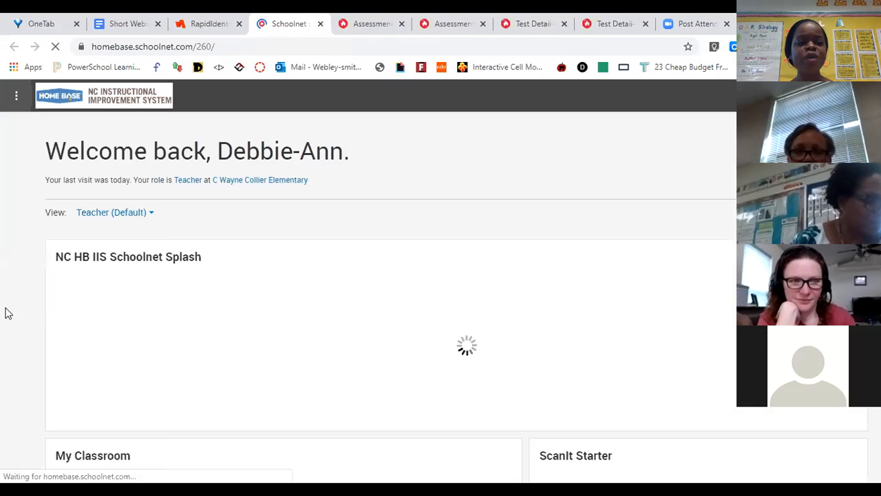
pyautogui.moveTo(22, 316)
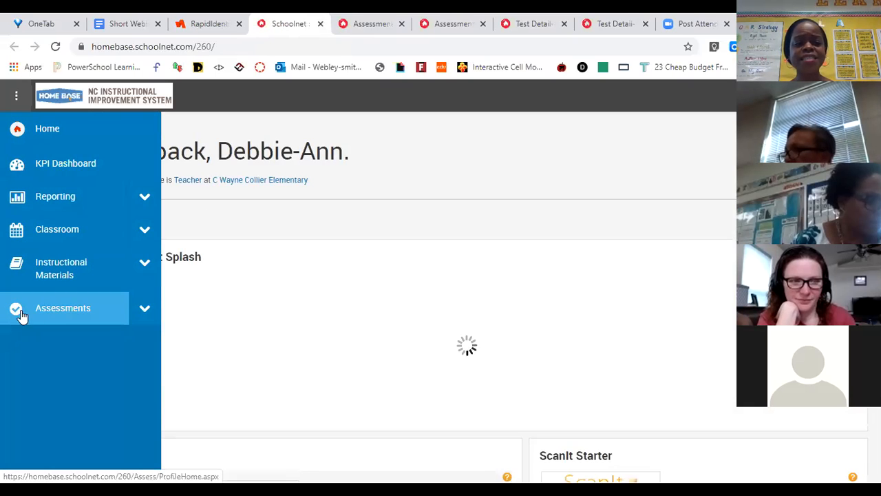
pyautogui.click(144, 309)
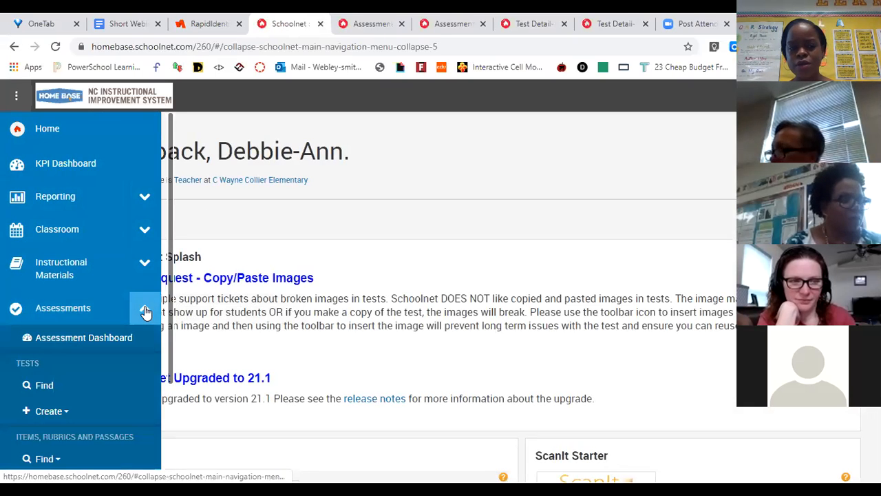
pyautogui.click(69, 413)
pyautogui.scroll(-1, 69, 413)
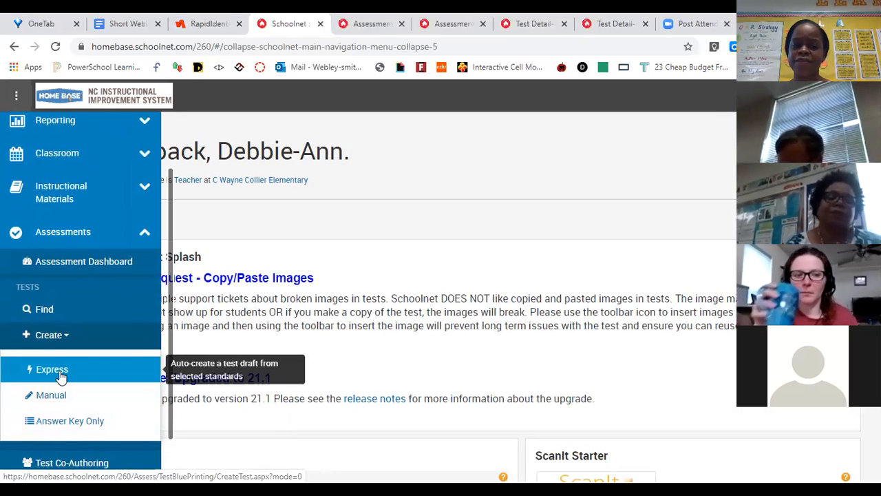
pyautogui.click(60, 375)
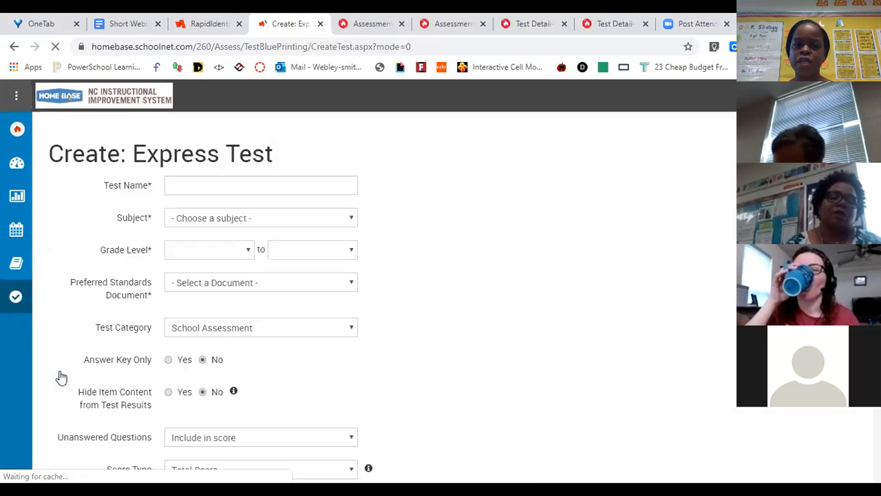
# Step: Start another express test by way of the Assessment Dashboard, and return to the first express test form
pyautogui.click(365, 25)
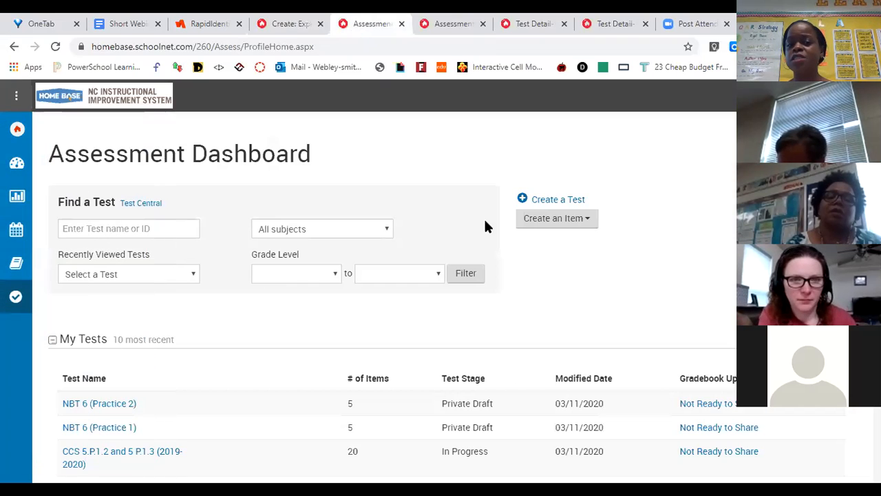
pyautogui.click(561, 205)
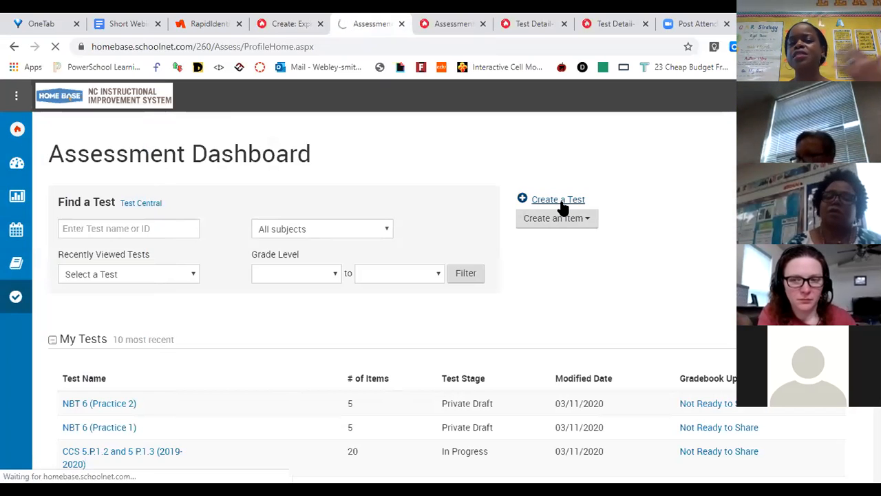
pyautogui.click(278, 28)
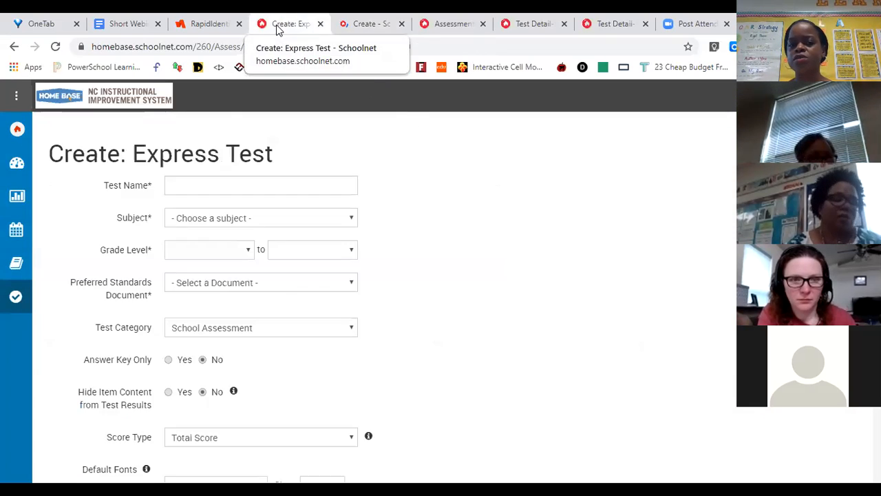
pyautogui.click(374, 23)
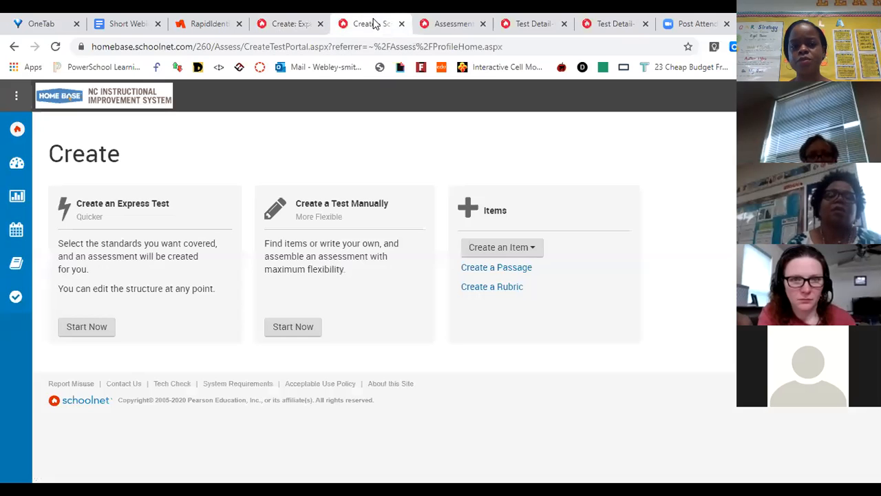
pyautogui.click(83, 332)
pyautogui.click(283, 24)
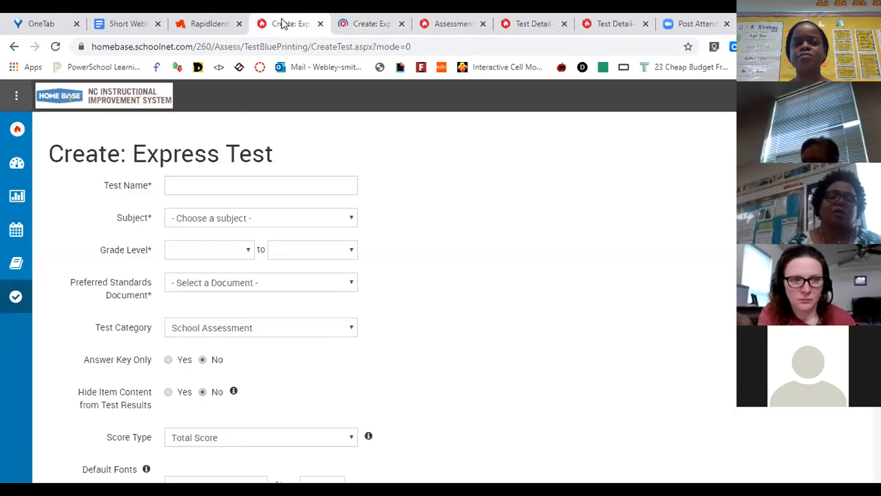
# Step: Name the express test NBT 6 (Practice 3)
pyautogui.click(306, 180)
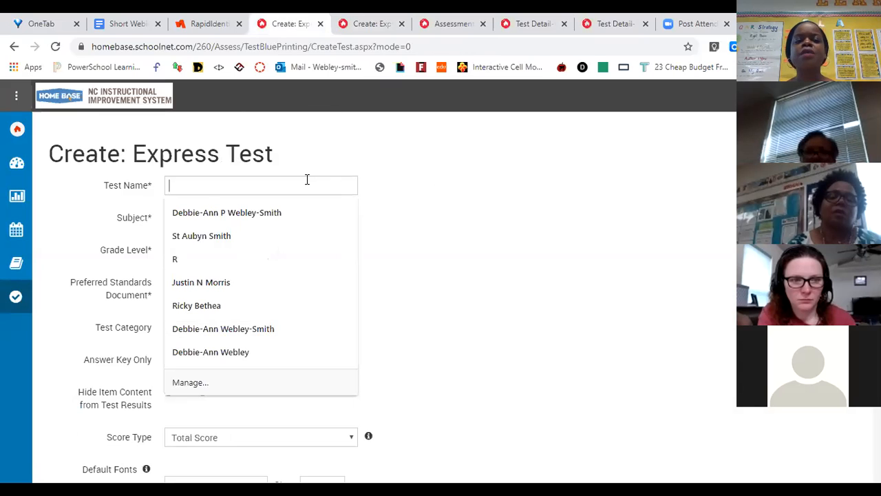
pyautogui.write('N')
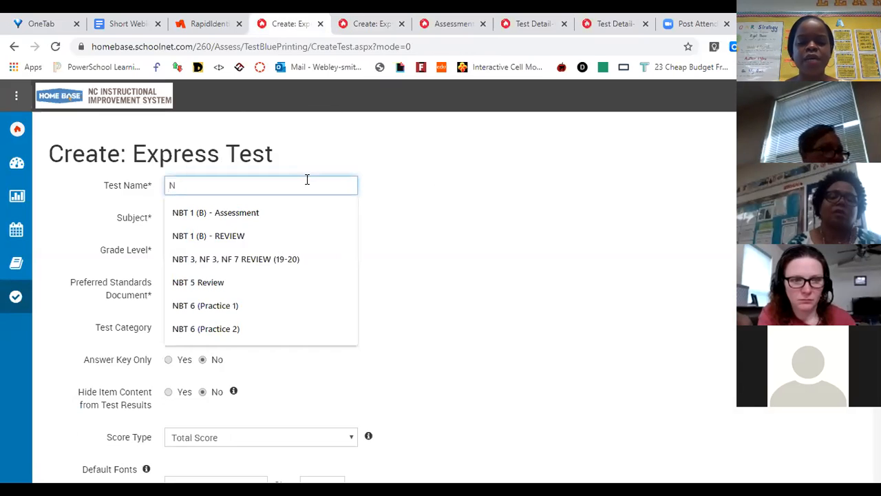
pyautogui.write('BT 6 (Prac')
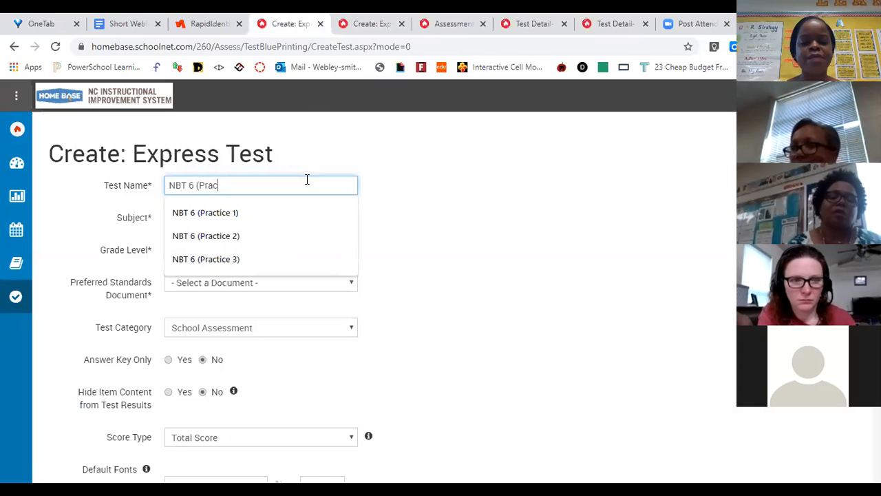
pyautogui.write('tice 3)')
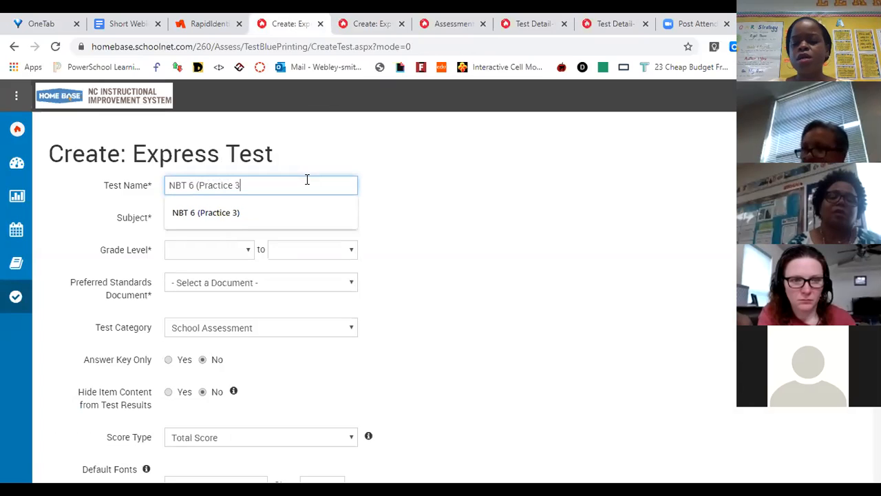
# Step: Set the test's subject to Mathematics and its grade level to 05 - Fifth Grade
pyautogui.click(346, 219)
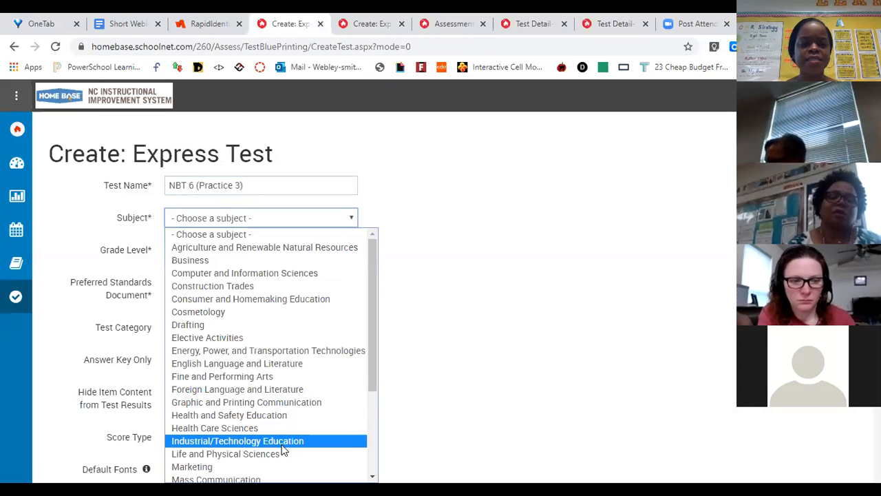
pyautogui.scroll(-3, 282, 450)
pyautogui.click(223, 402)
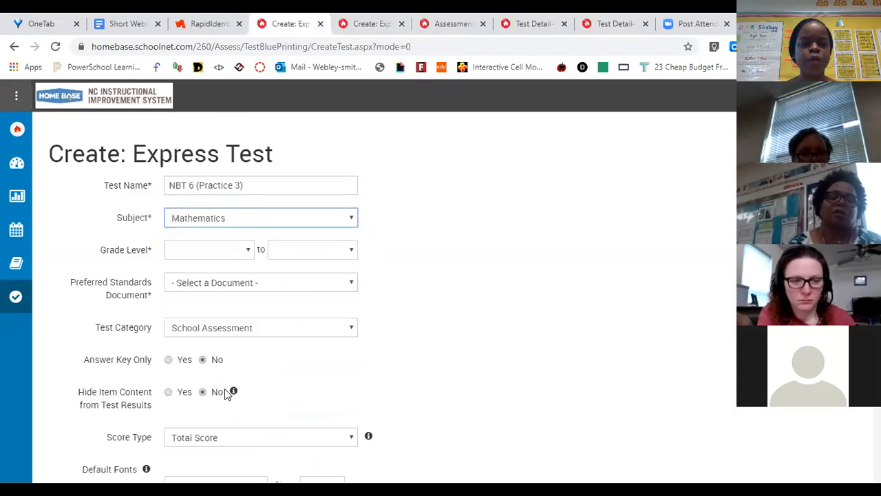
pyautogui.click(228, 251)
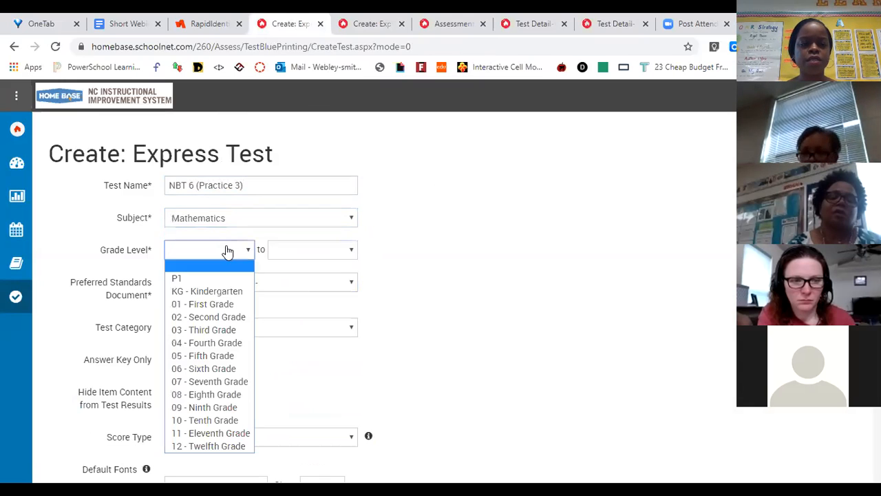
pyautogui.click(221, 359)
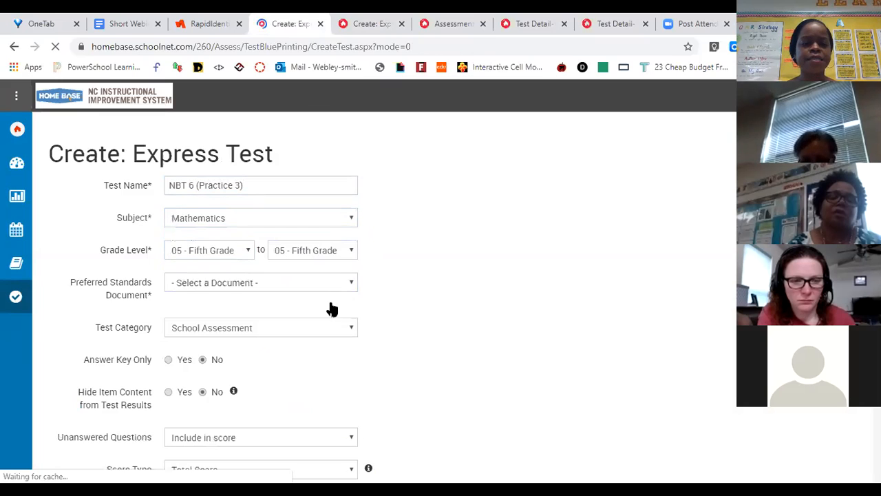
# Step: Set the preferred standards document to *Mathematics and the test category to Shared Classroom Assessments
pyautogui.click(349, 282)
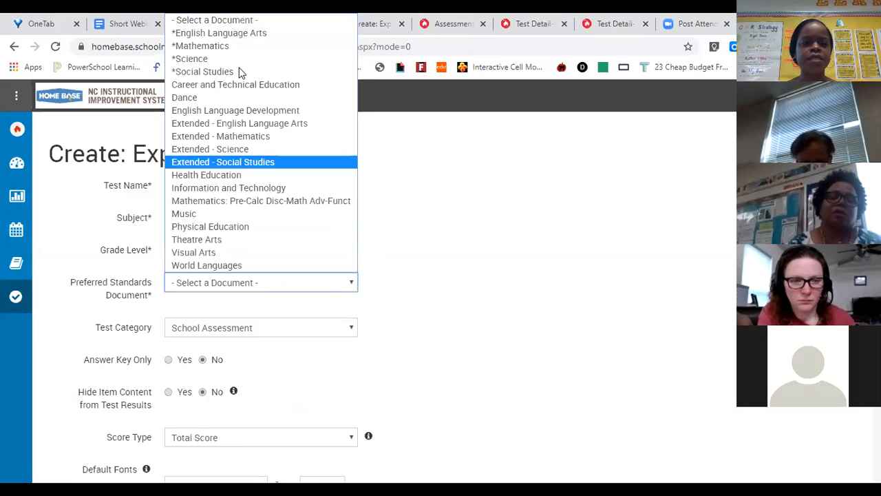
pyautogui.click(204, 46)
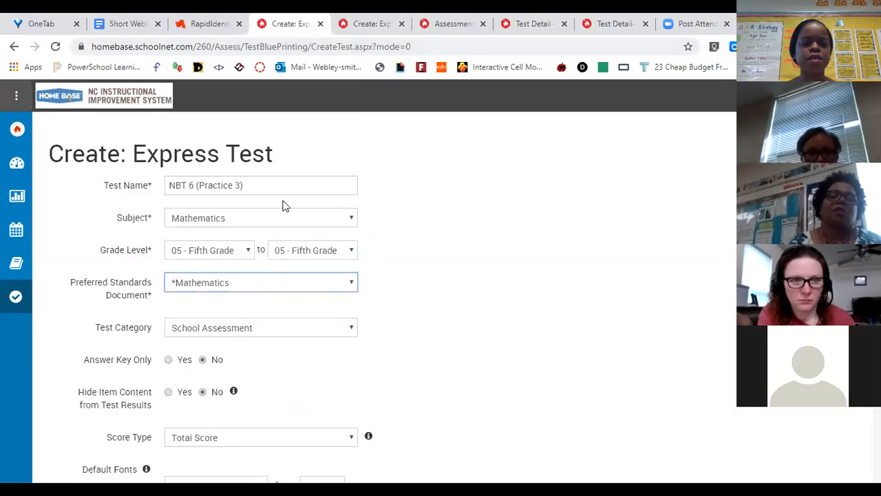
pyautogui.click(352, 329)
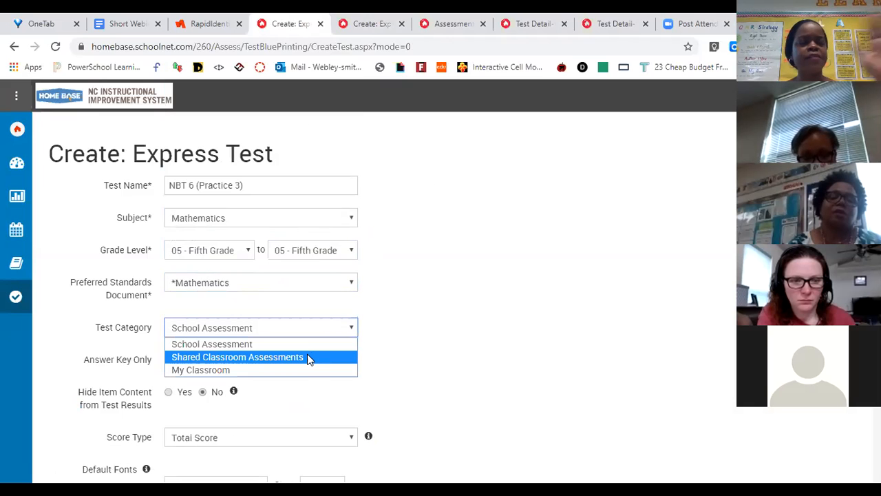
pyautogui.click(308, 357)
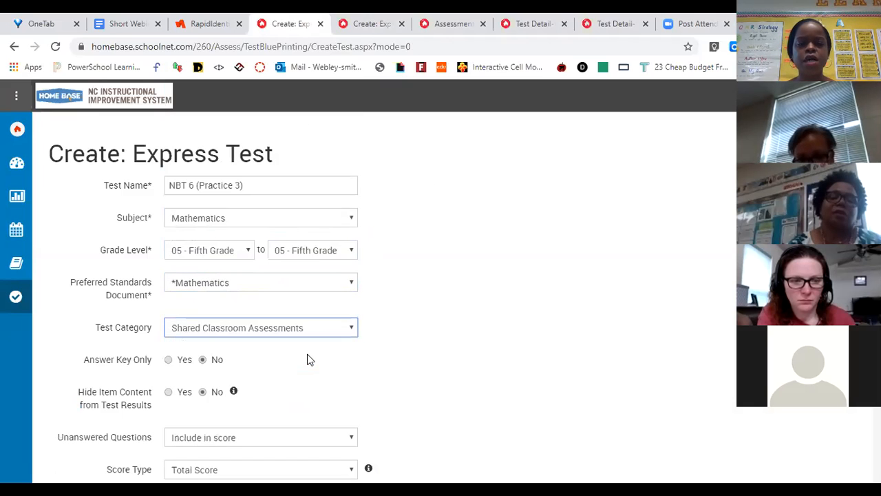
# Step: Expand the Test Settings section and review its student comment, accommodation and printing options
pyautogui.scroll(-4, 520, 349)
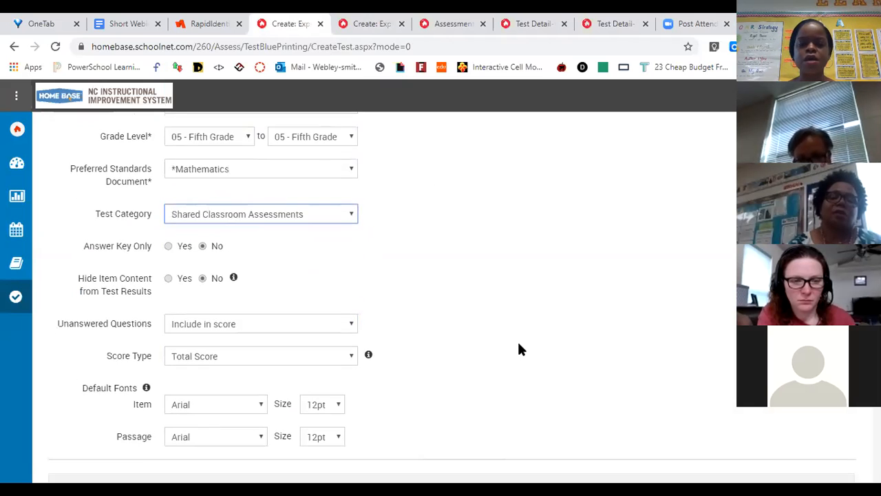
pyautogui.scroll(-1, 520, 349)
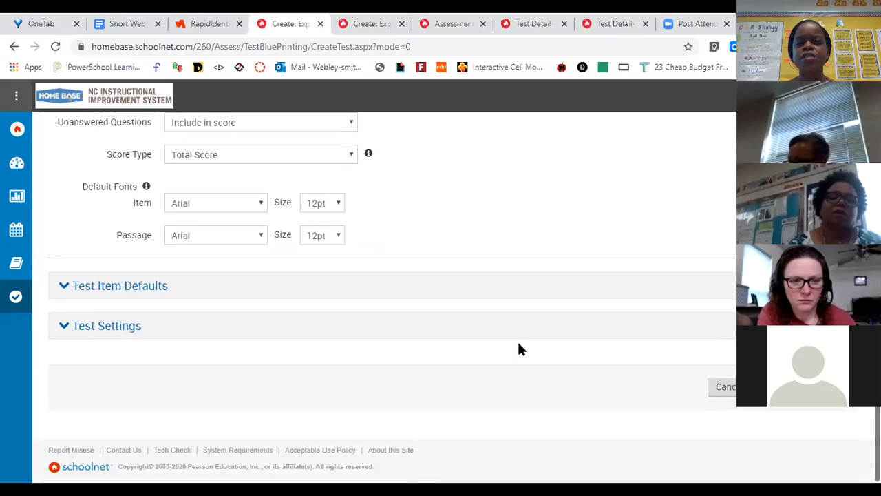
pyautogui.click(107, 333)
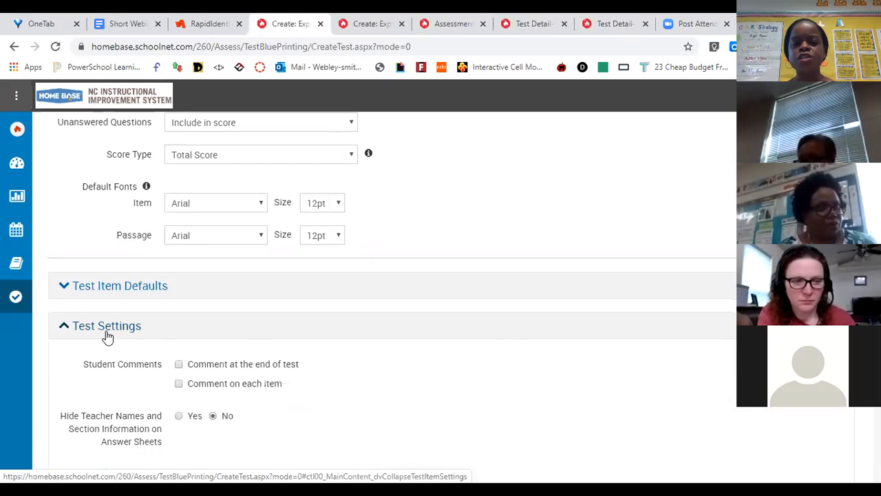
pyautogui.scroll(-3, 290, 386)
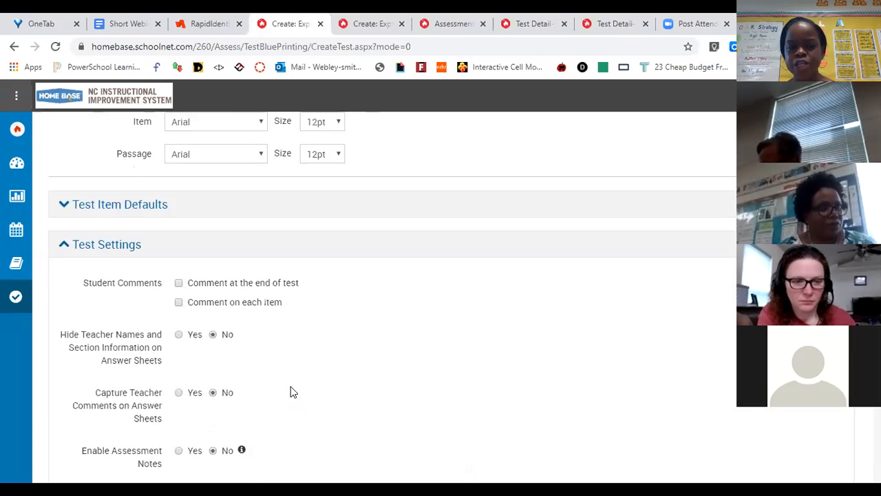
pyautogui.scroll(-2, 291, 386)
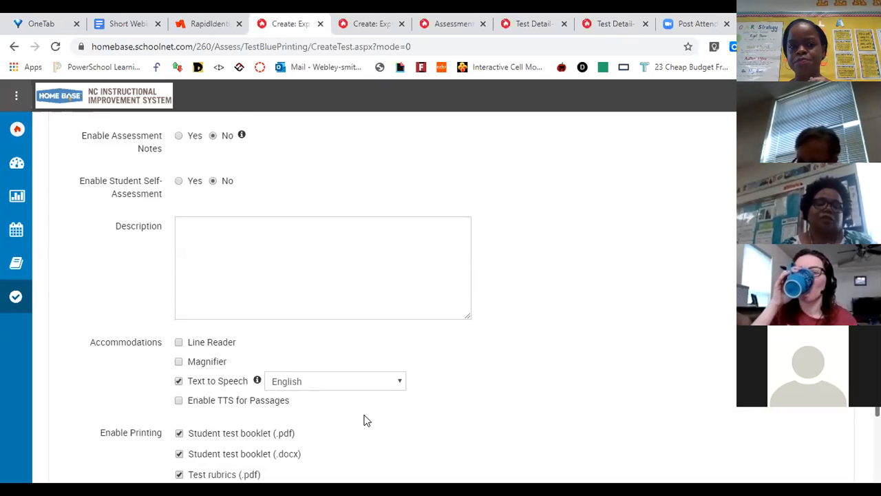
pyautogui.scroll(-3, 344, 415)
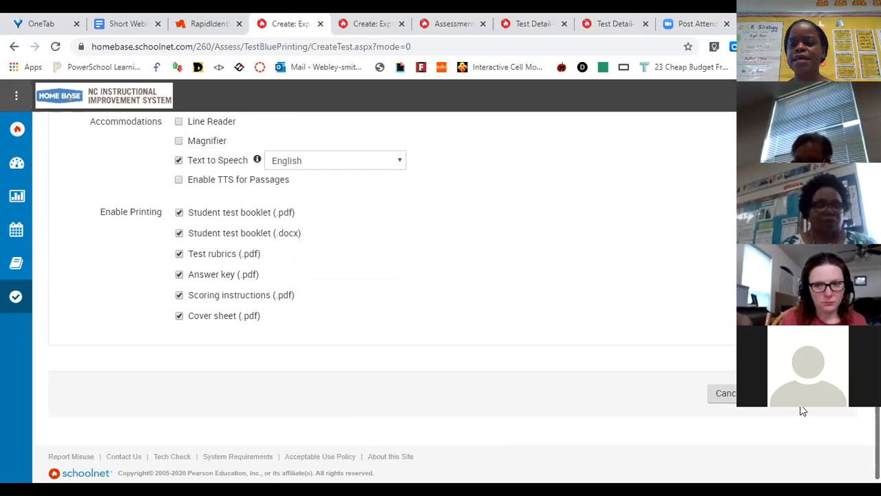
# Step: Switch to the existing NBT 6 (Practice 1) test and advance its stage through Public Draft to Ready To Schedule
pyautogui.click(70, 97)
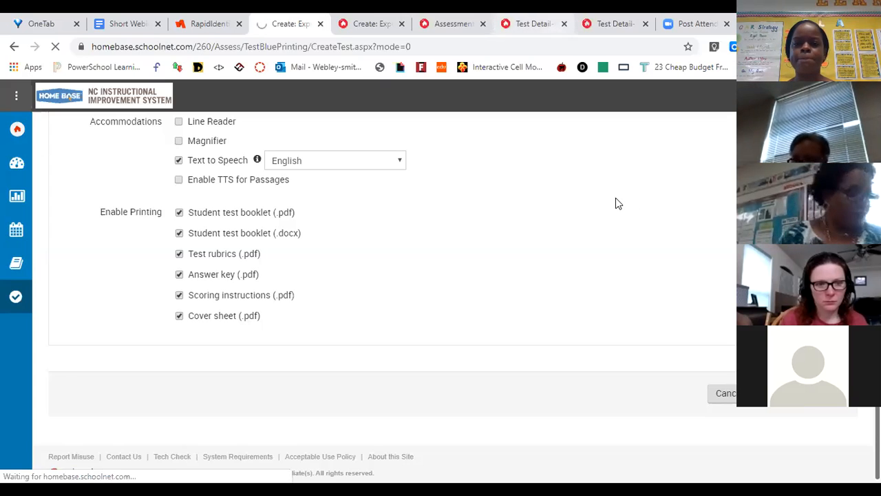
pyautogui.hotkey('ctrl', 'w')
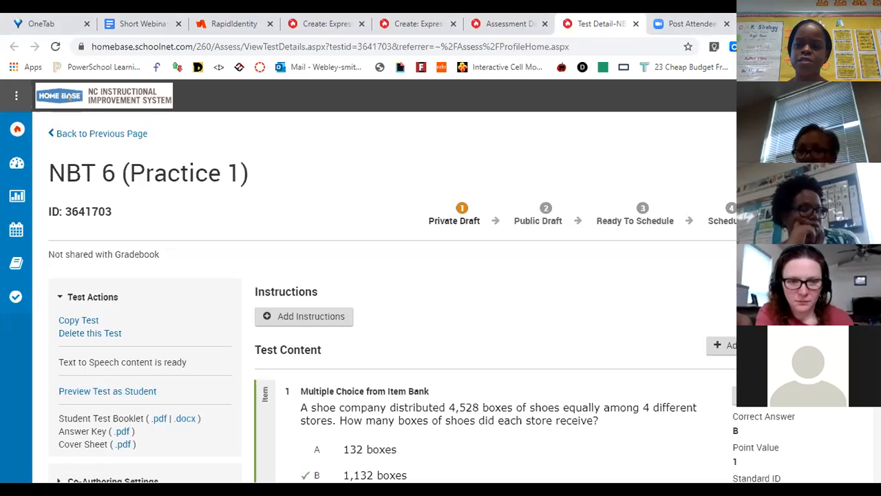
pyautogui.click(69, 97)
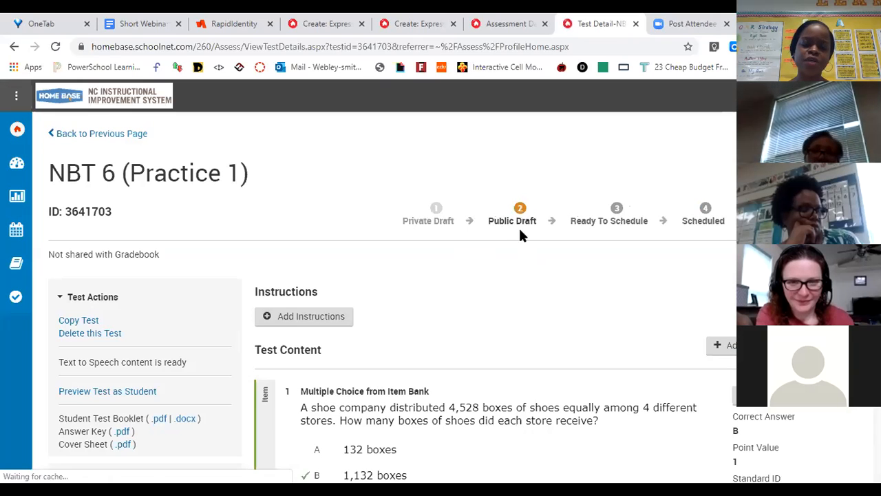
pyautogui.click(617, 208)
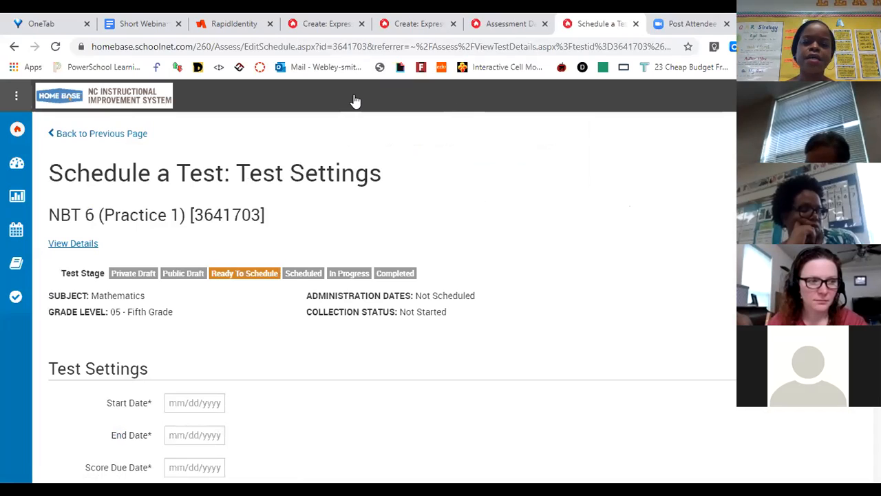
# Step: Set the test's start date to 03/12/2020 and its end date to 03/20/2020
pyautogui.scroll(-2, 417, 280)
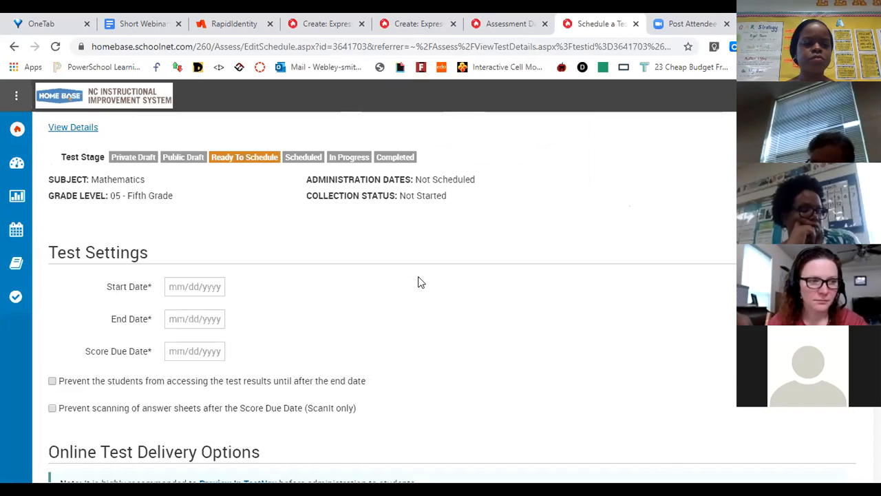
pyautogui.click(207, 289)
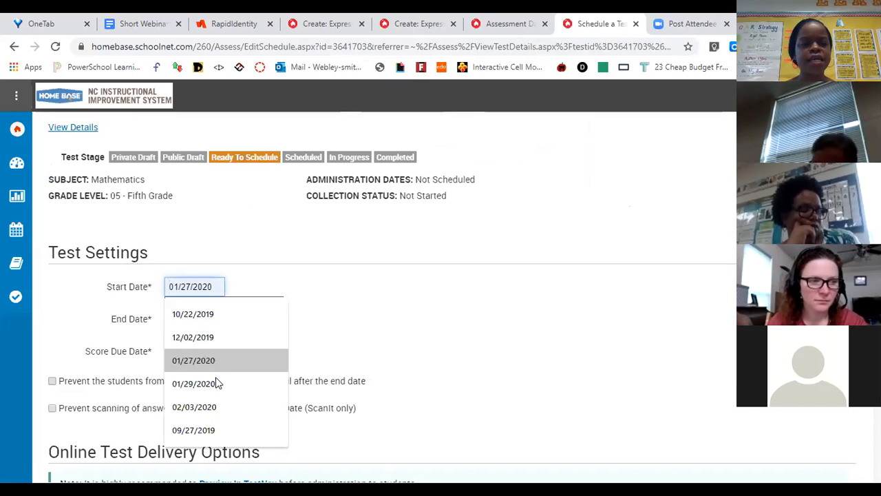
pyautogui.click(225, 409)
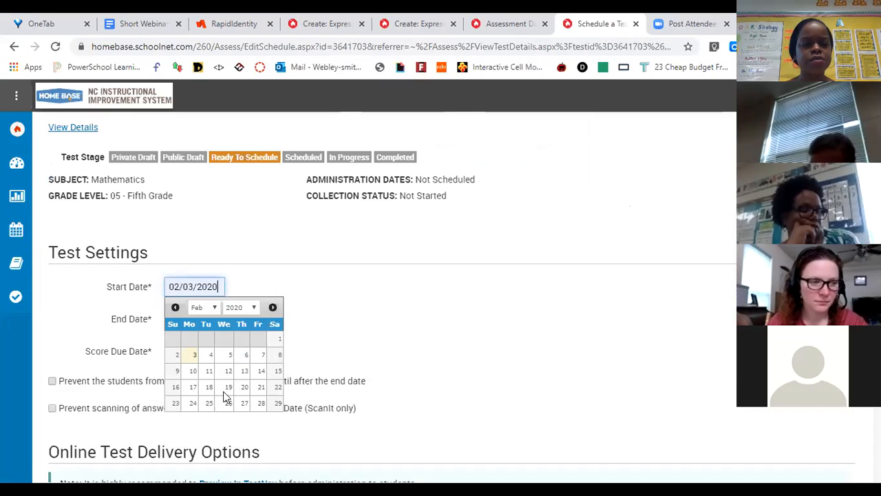
pyautogui.click(272, 307)
pyautogui.click(245, 356)
pyautogui.click(245, 360)
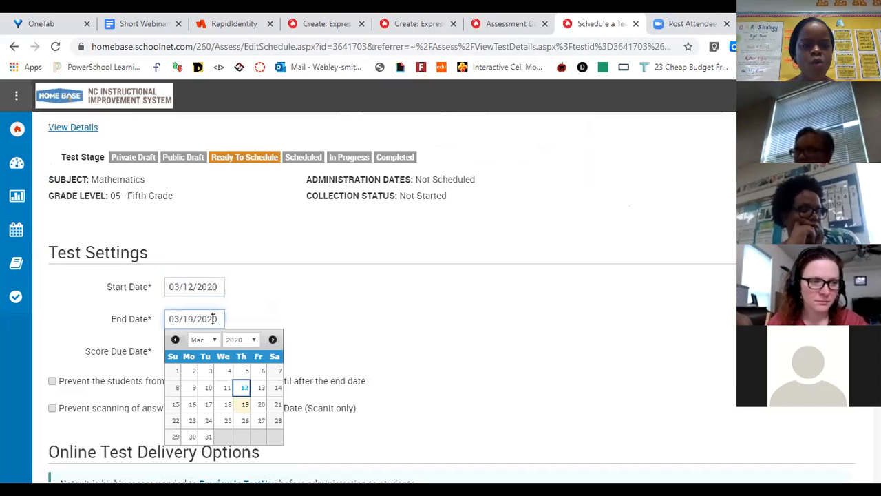
pyautogui.click(262, 408)
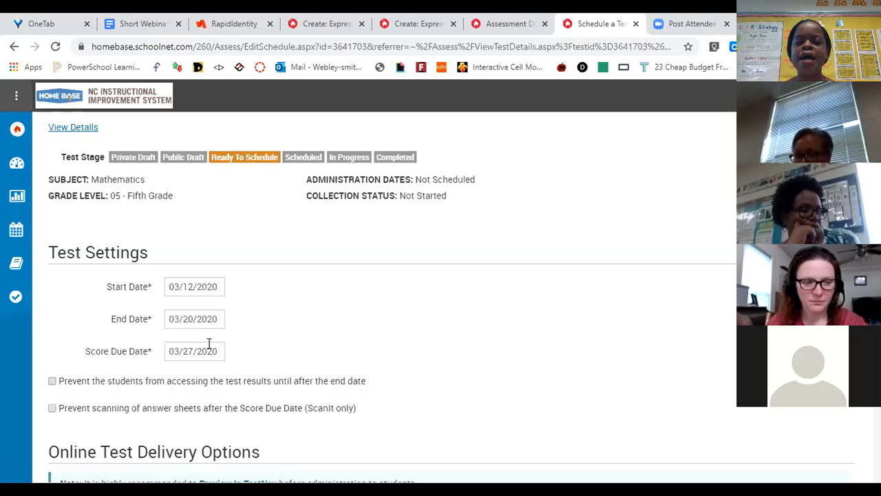
# Step: Enable showing student scores upon test submission and tracking and displaying student response times, and save the test schedule
pyautogui.scroll(-2, 370, 374)
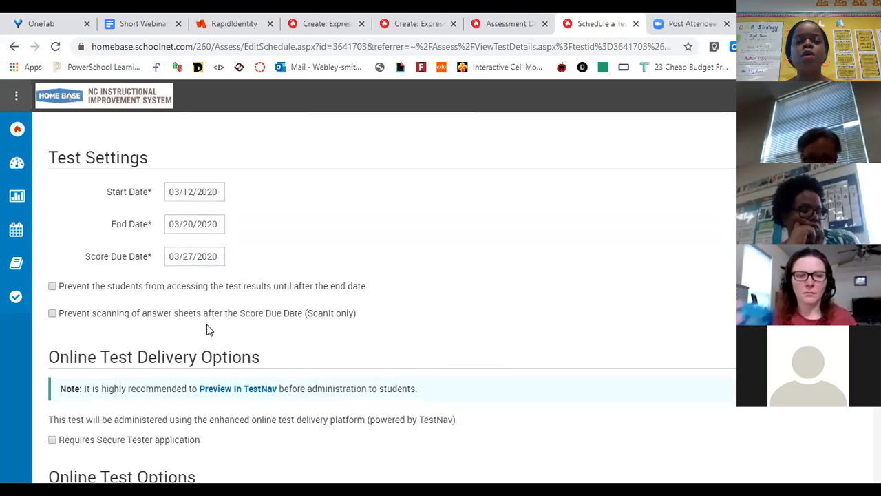
pyautogui.scroll(-2, 345, 311)
pyautogui.scroll(-3, 346, 312)
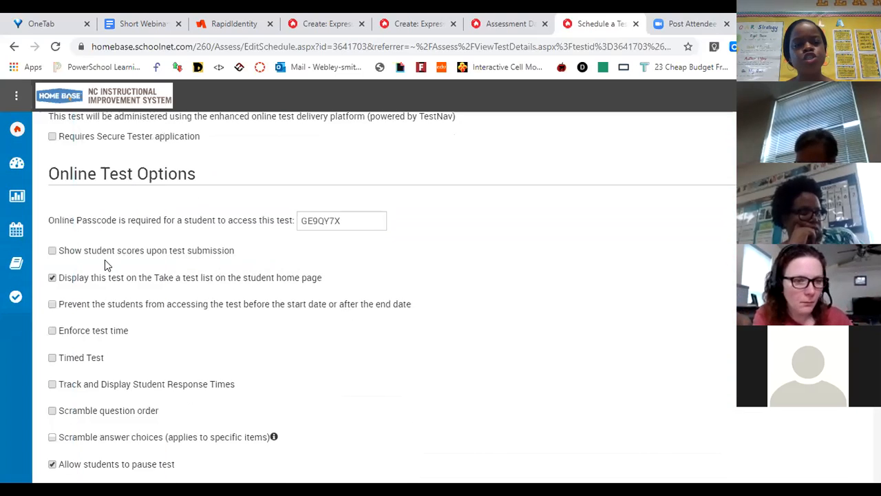
pyautogui.click(52, 251)
pyautogui.scroll(-3, 248, 342)
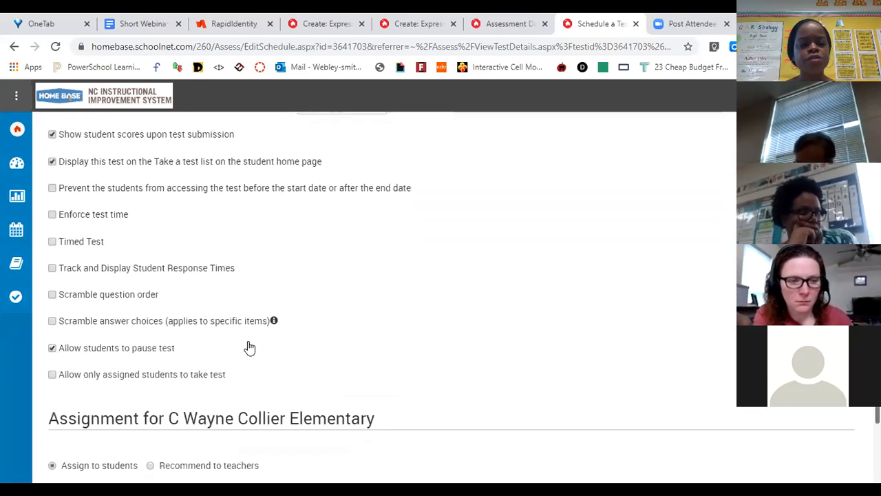
pyautogui.click(53, 268)
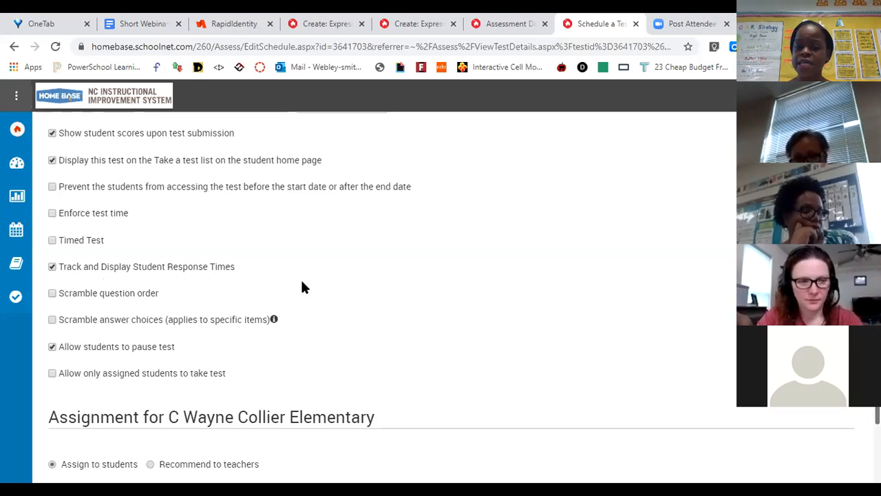
pyautogui.scroll(-3, 530, 318)
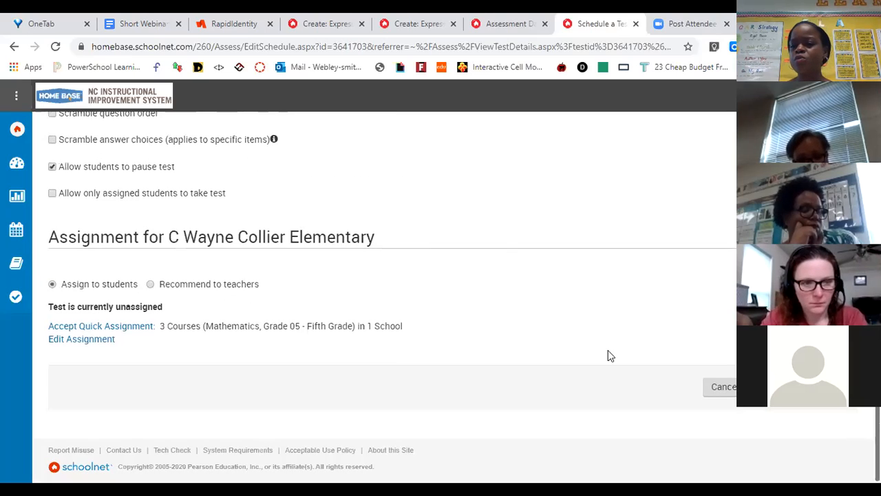
pyautogui.click(798, 387)
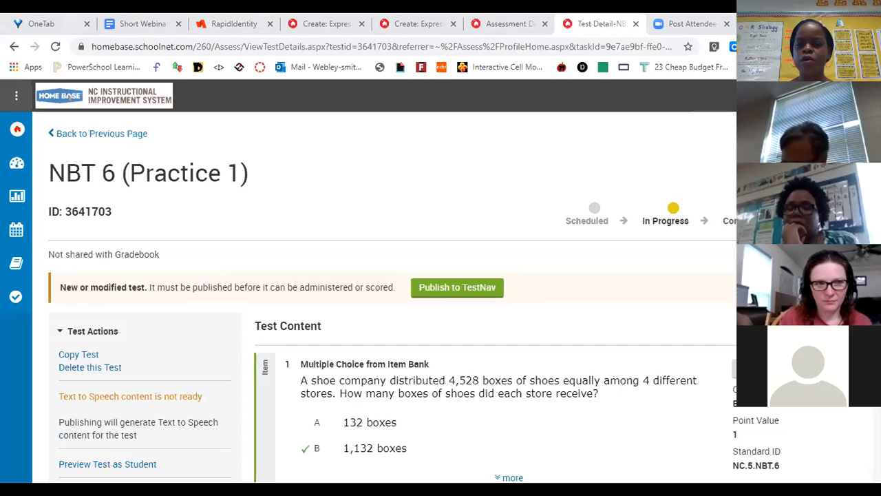
# Step: Switch to the PowerPoint webinar presentation, start the slide show from slide 16, and advance to the Polling Question # 2 slide
pyautogui.click(546, 384)
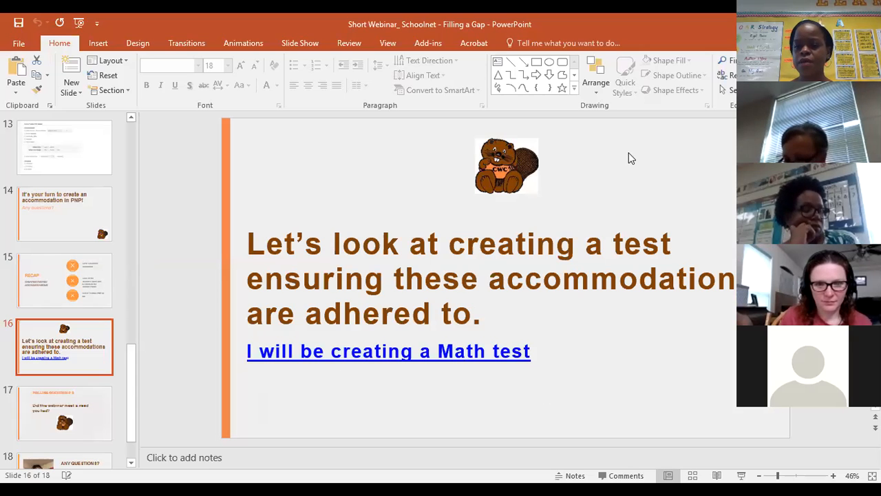
pyautogui.click(741, 475)
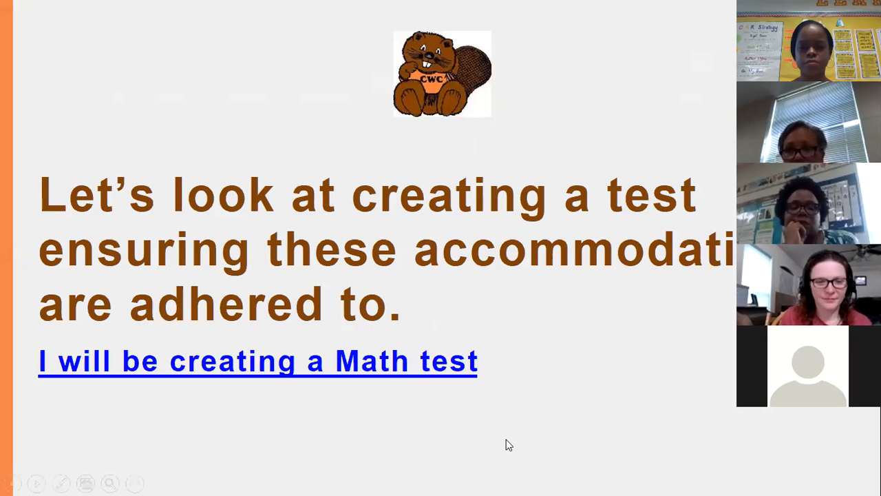
pyautogui.click(506, 440)
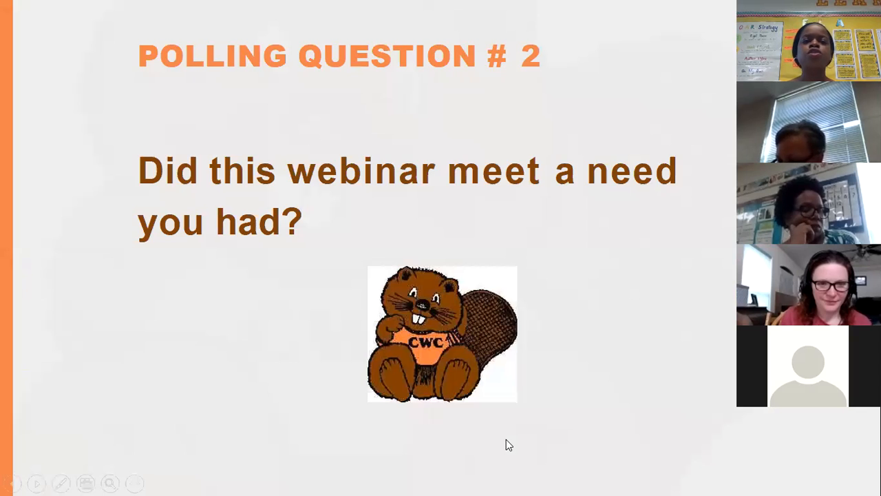